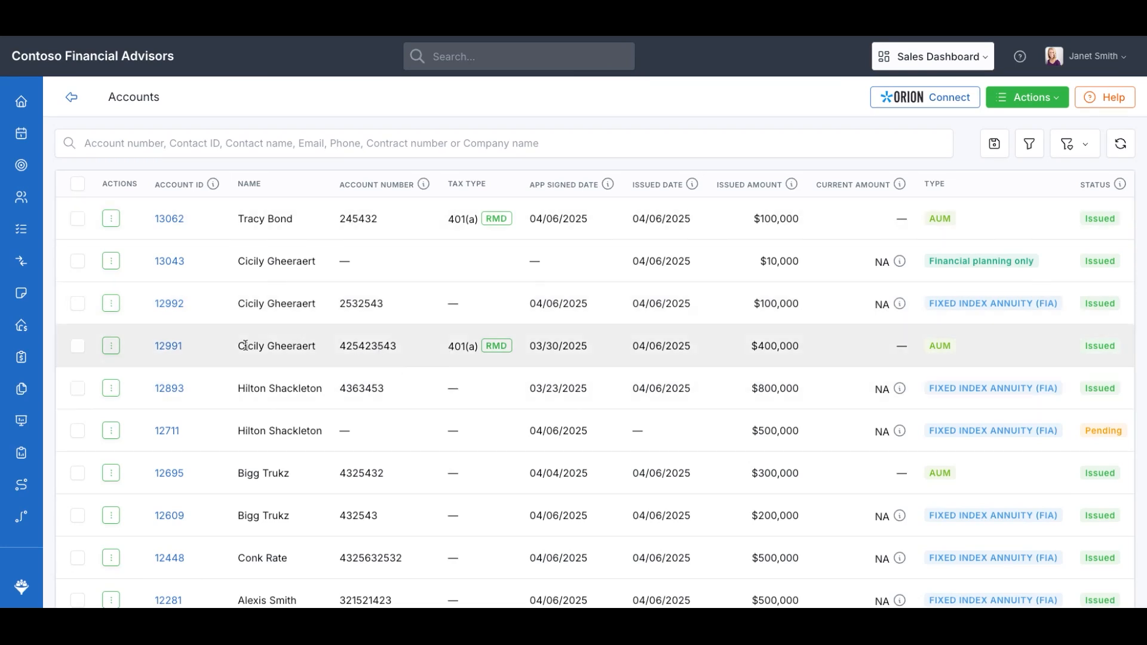
Open account 12991 and review its details, including the writing advisor's commission split and percentage
click(170, 346)
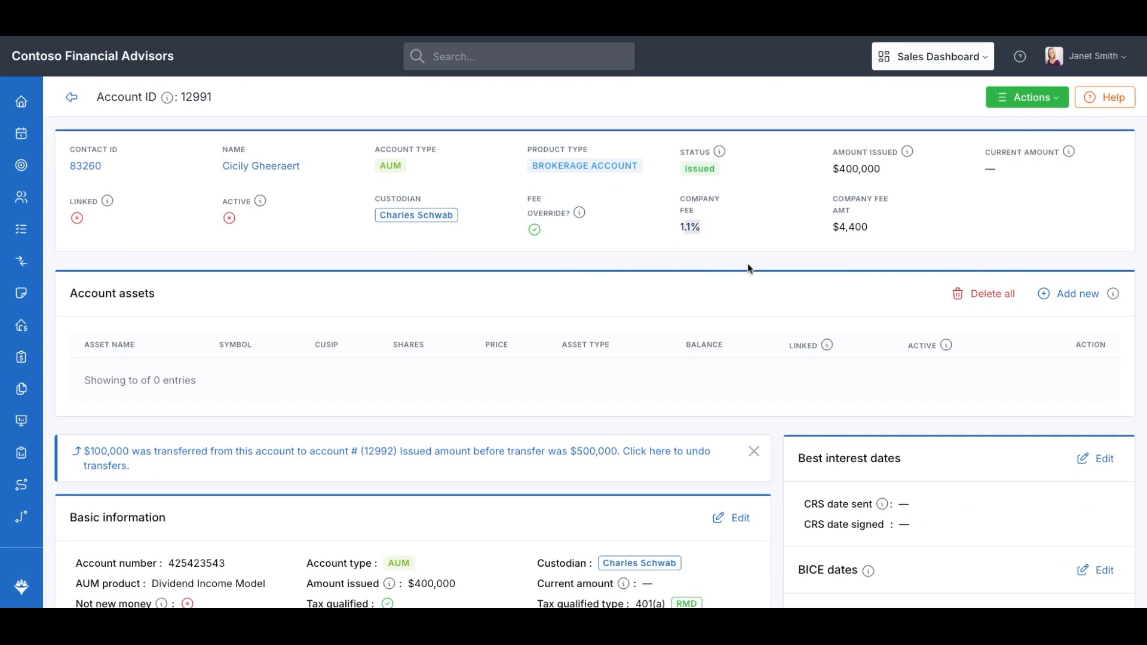
scroll(869, 235, down, 9)
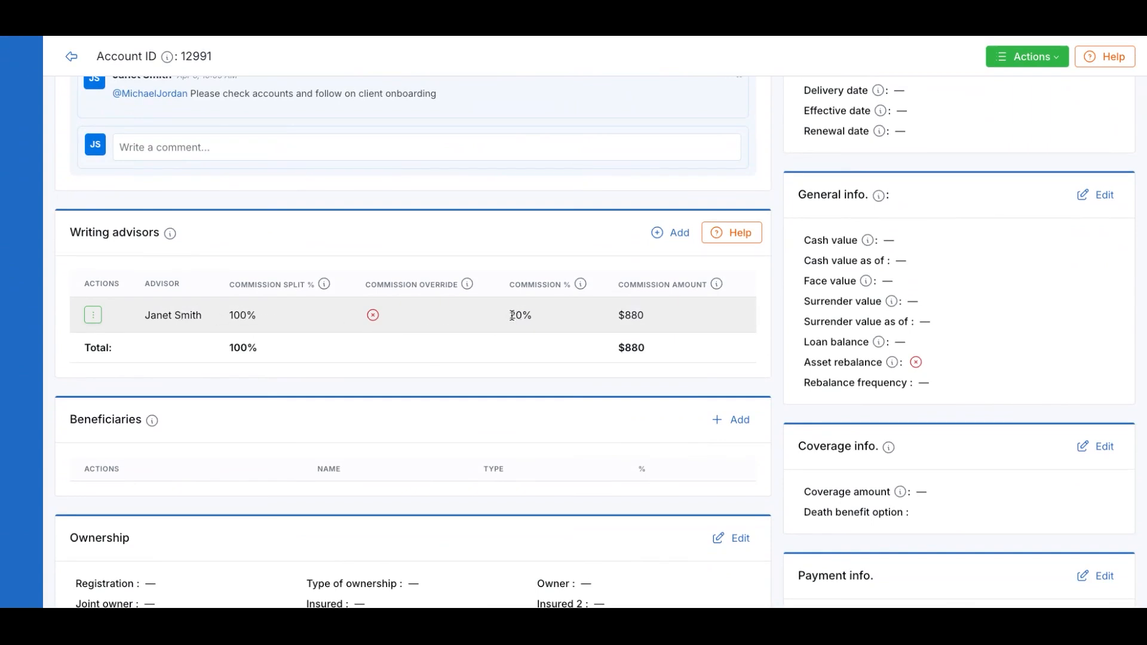
drag(512, 315, 531, 316)
scroll(503, 389, down, 8)
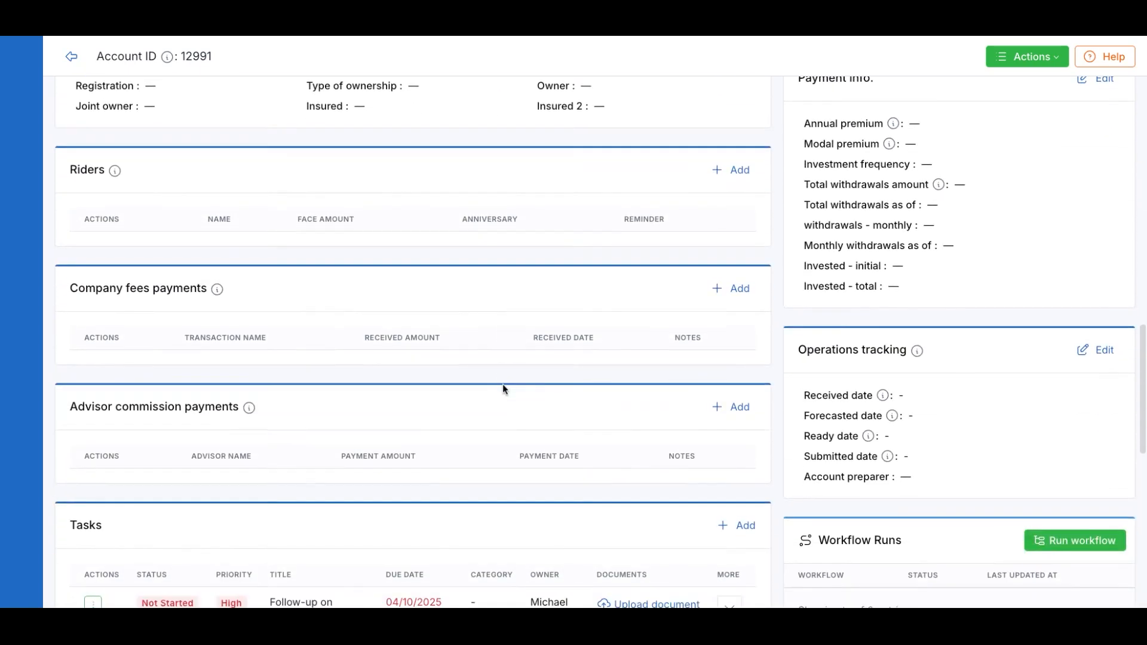
scroll(286, 329, down, 2)
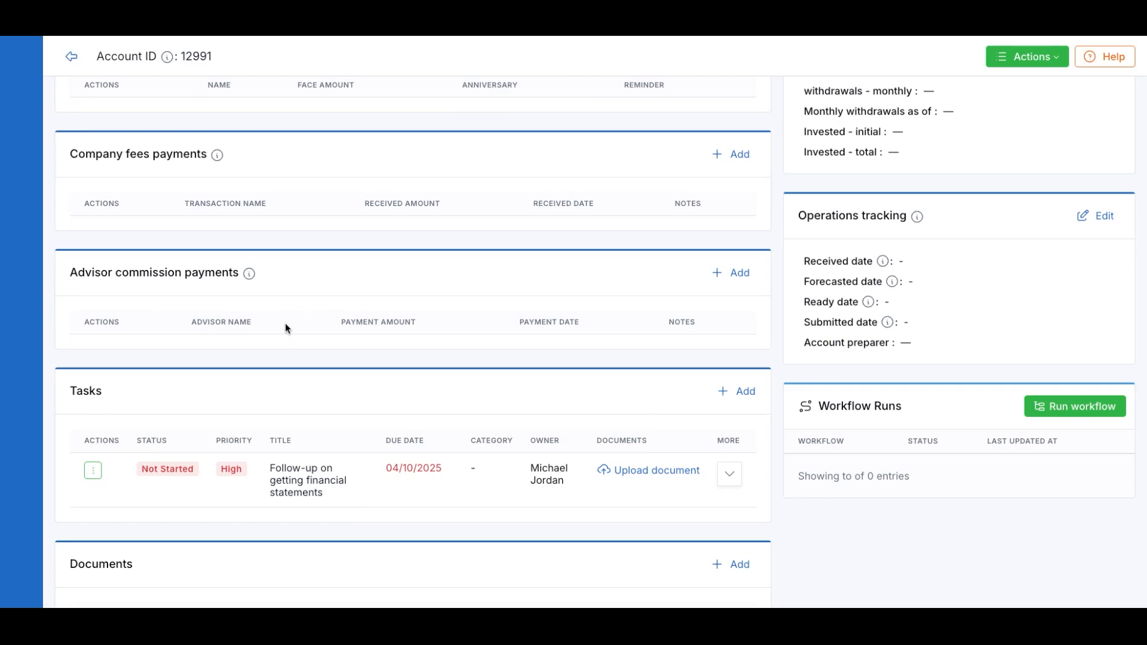
scroll(225, 201, up, 3)
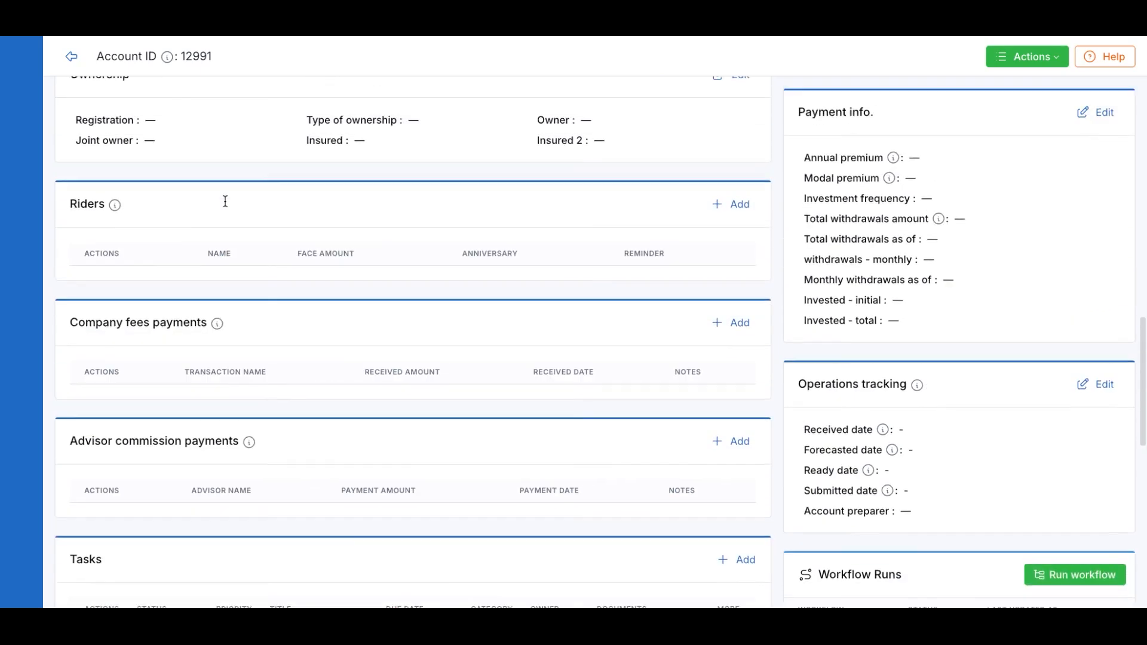
scroll(225, 202, up, 10)
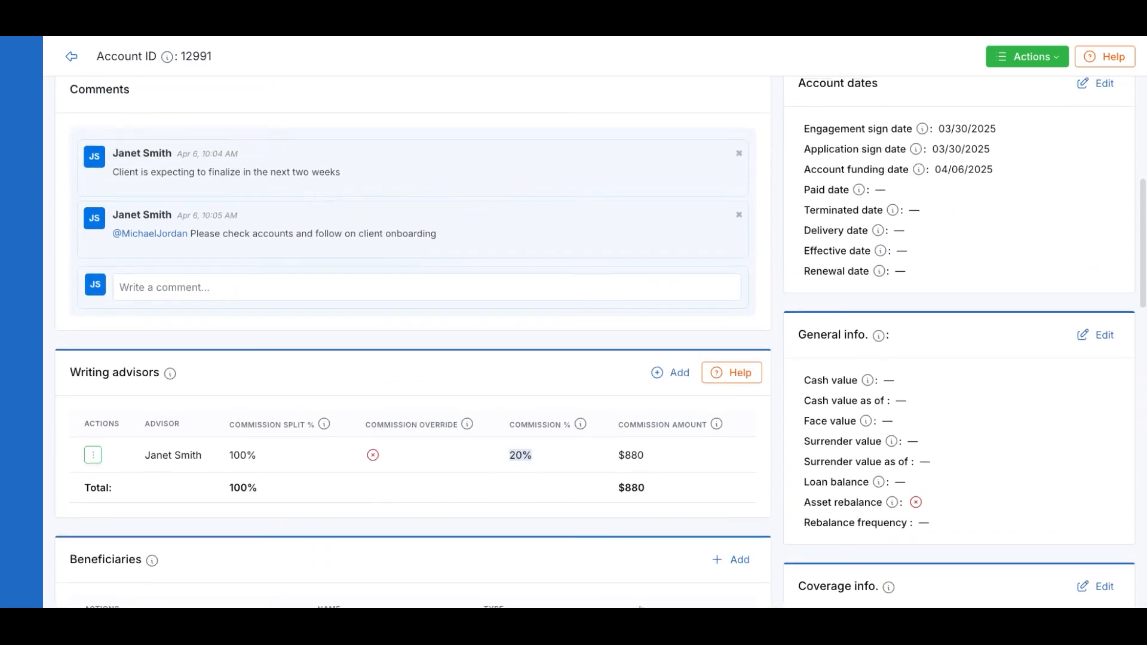
scroll(595, 342, up, 10)
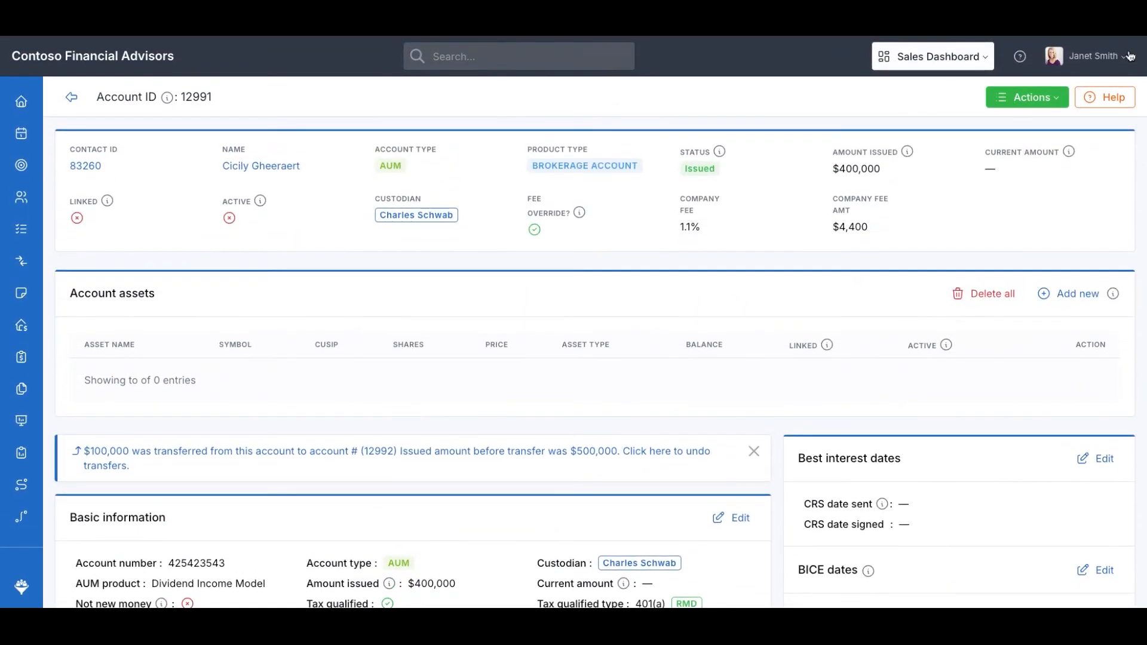
Open the Advisors commission plans page under AUM & Insurance Settings
click(1130, 55)
click(1042, 174)
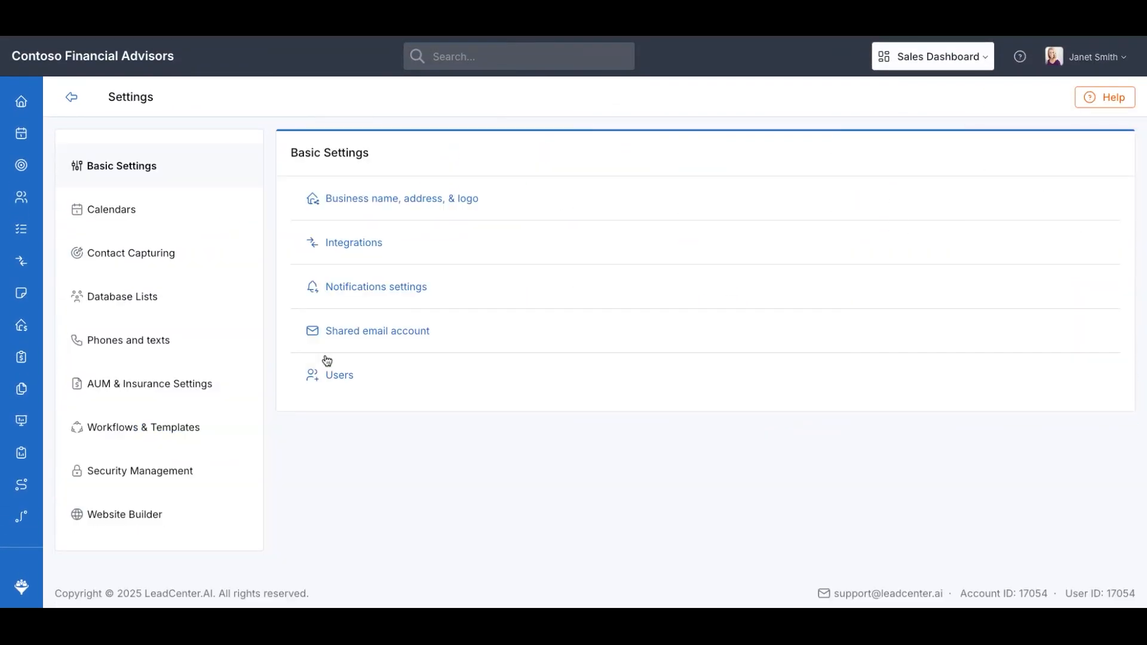
click(156, 387)
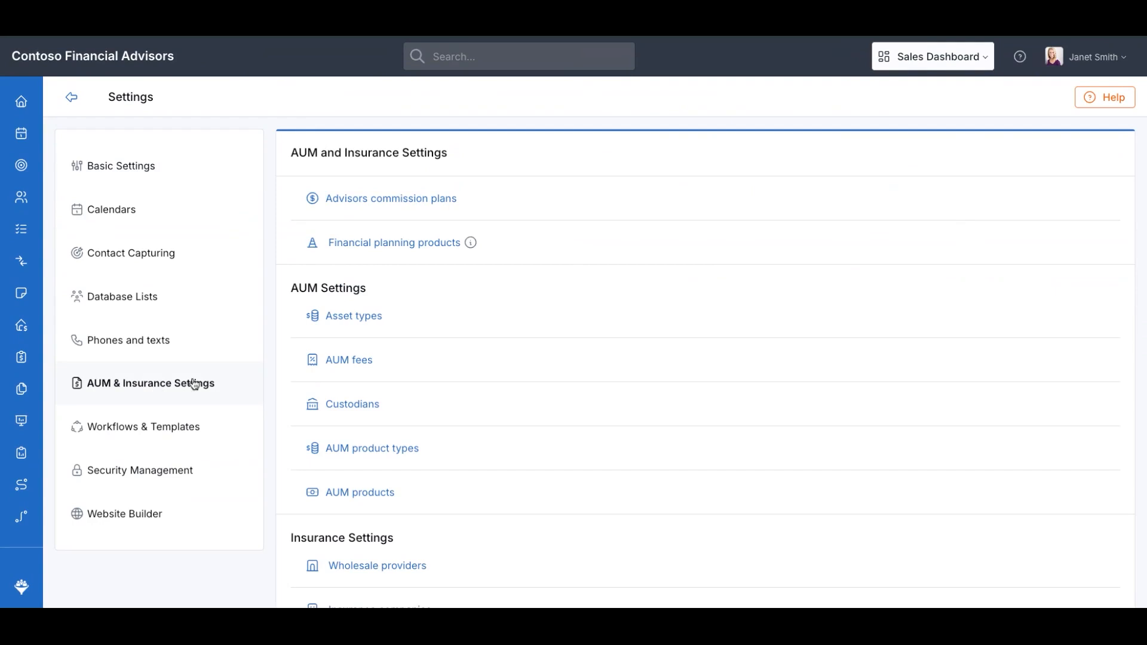
click(426, 202)
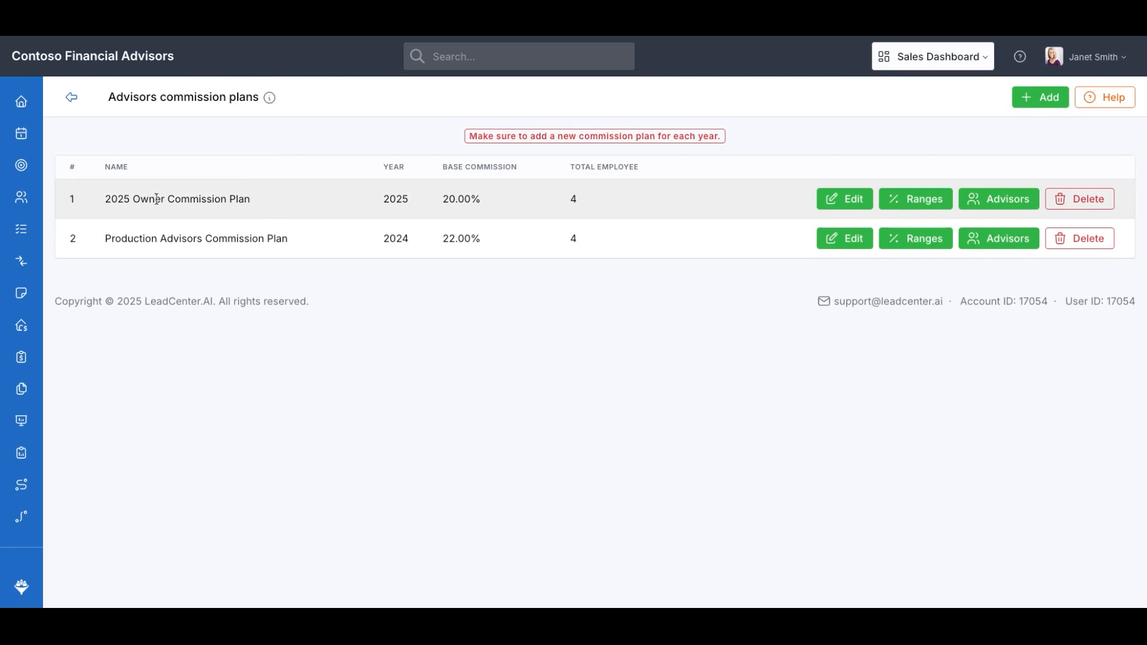
Review the existing commission plans and the compensation ranges of the 2024 Production Advisors Commission Plan
drag(137, 199, 251, 198)
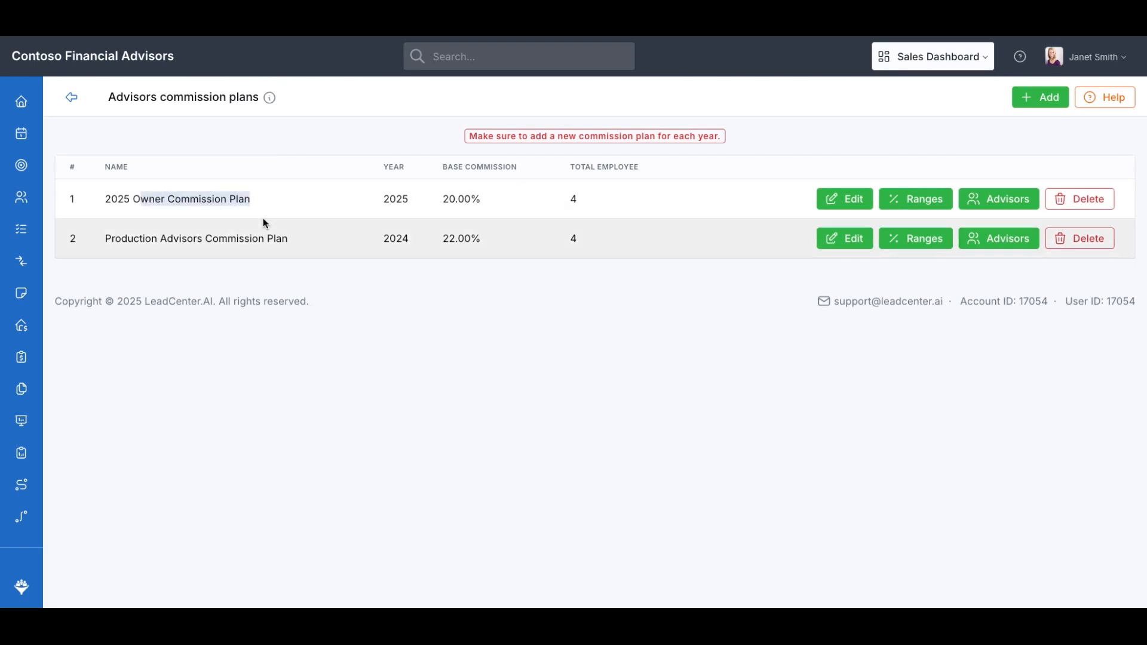
drag(122, 239, 281, 232)
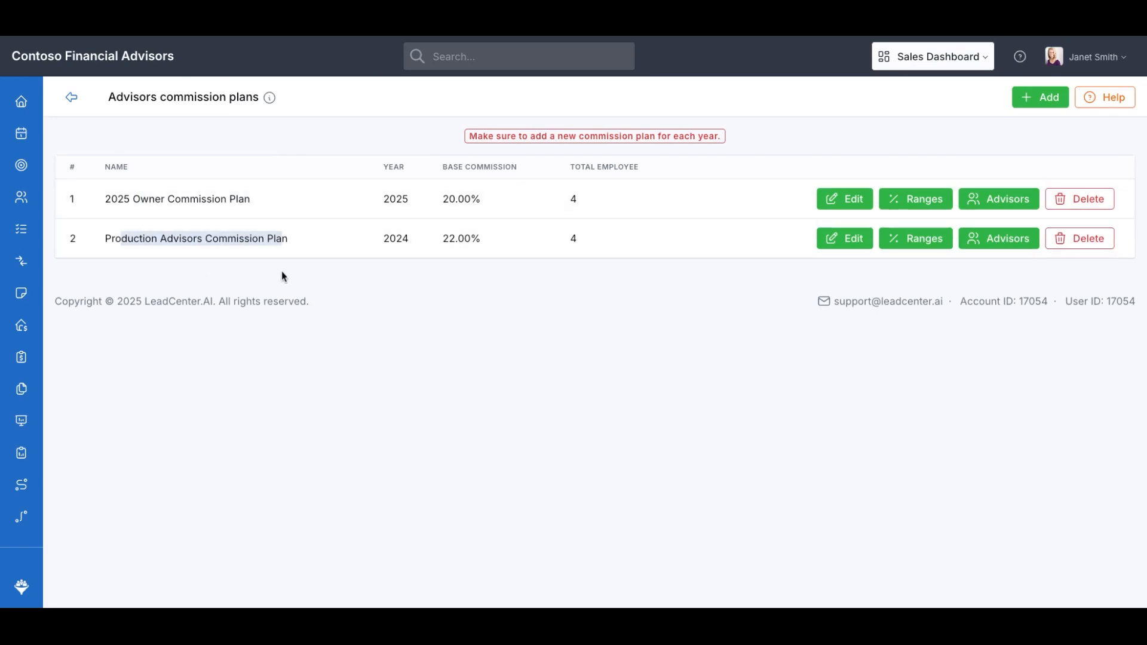
drag(382, 200, 405, 203)
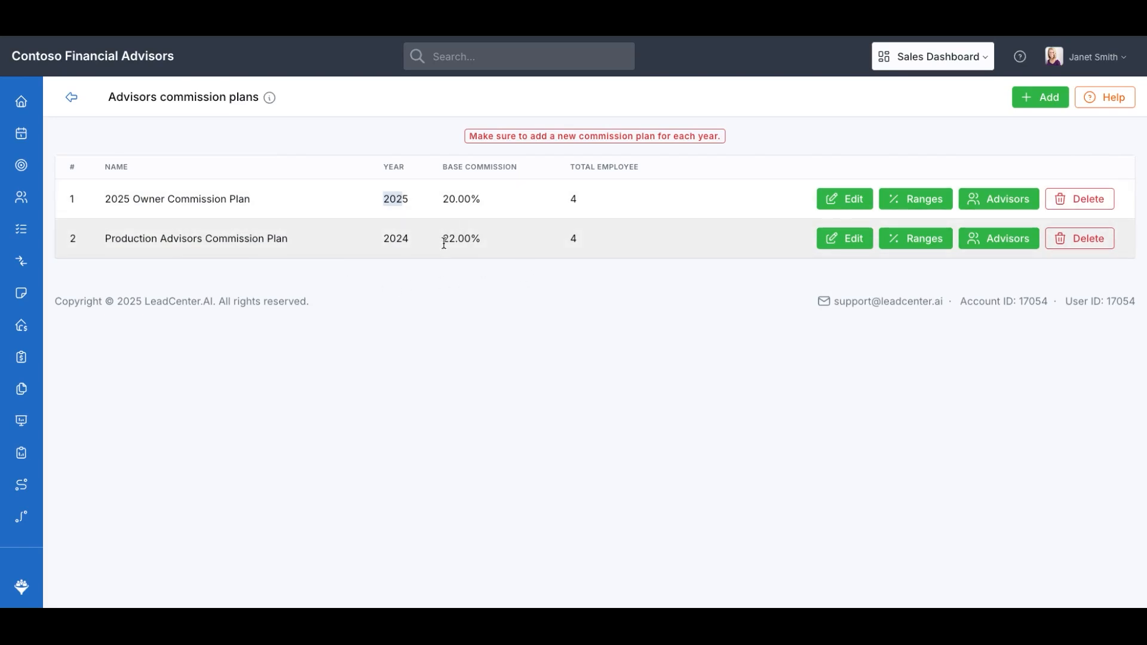
click(916, 238)
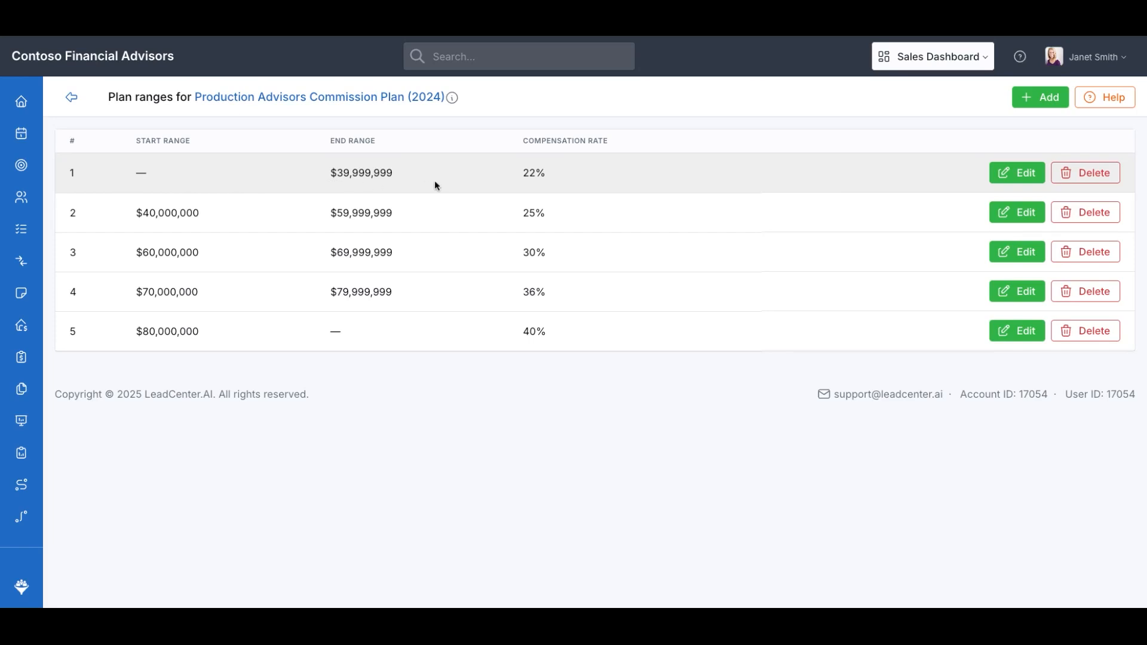
drag(524, 175, 551, 179)
click(391, 173)
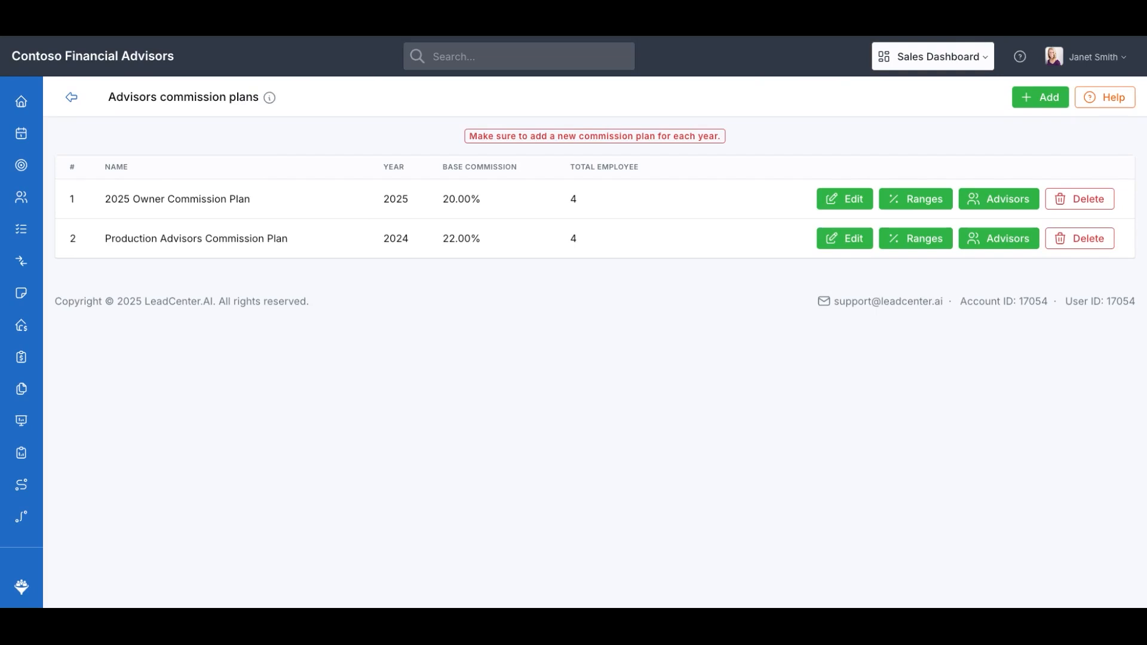
Add a new commission plan named Production Advisor Commission Plan for the year 2025
click(1025, 100)
click(434, 305)
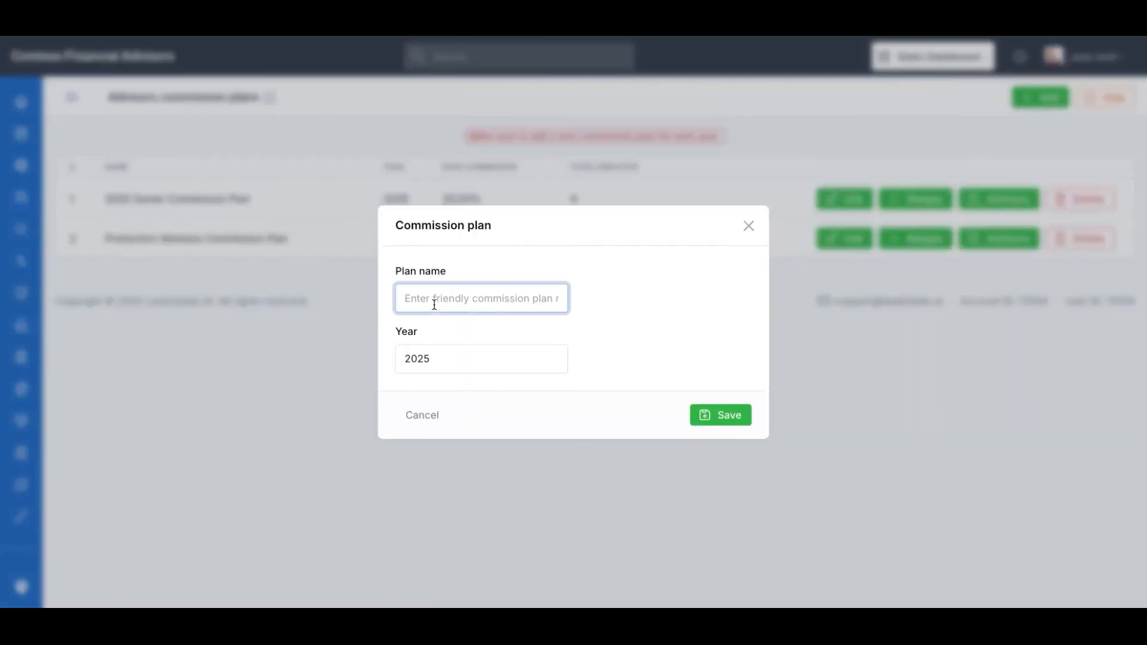
text(Por)
key(BackSpace)
text(roduction Advisor Commission)
click(469, 326)
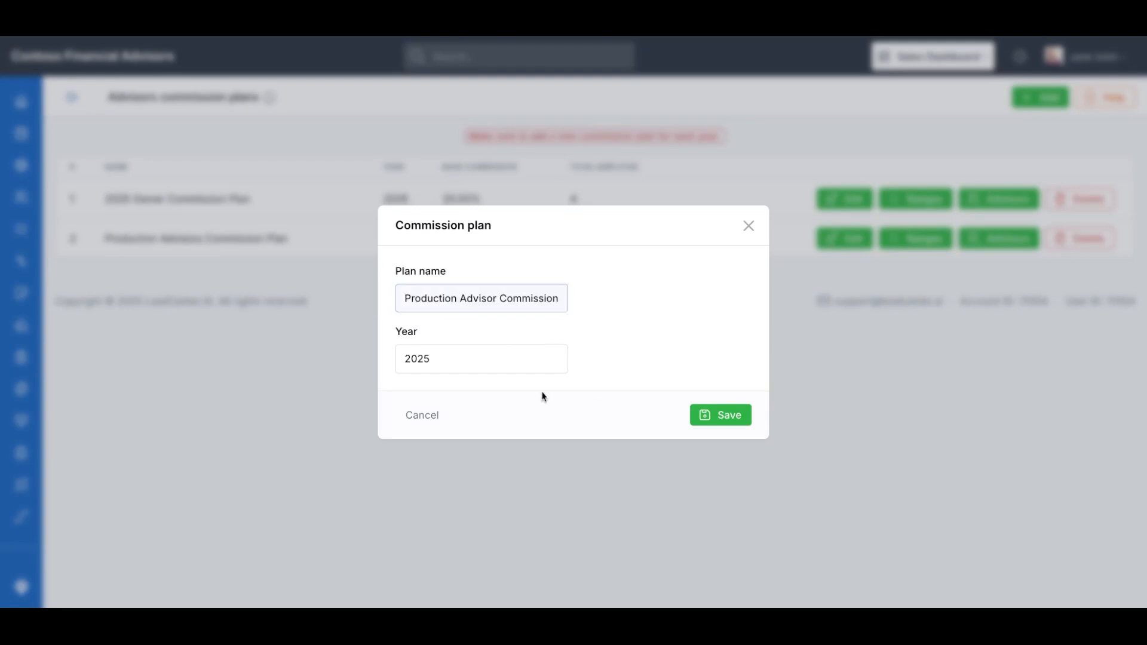
click(439, 356)
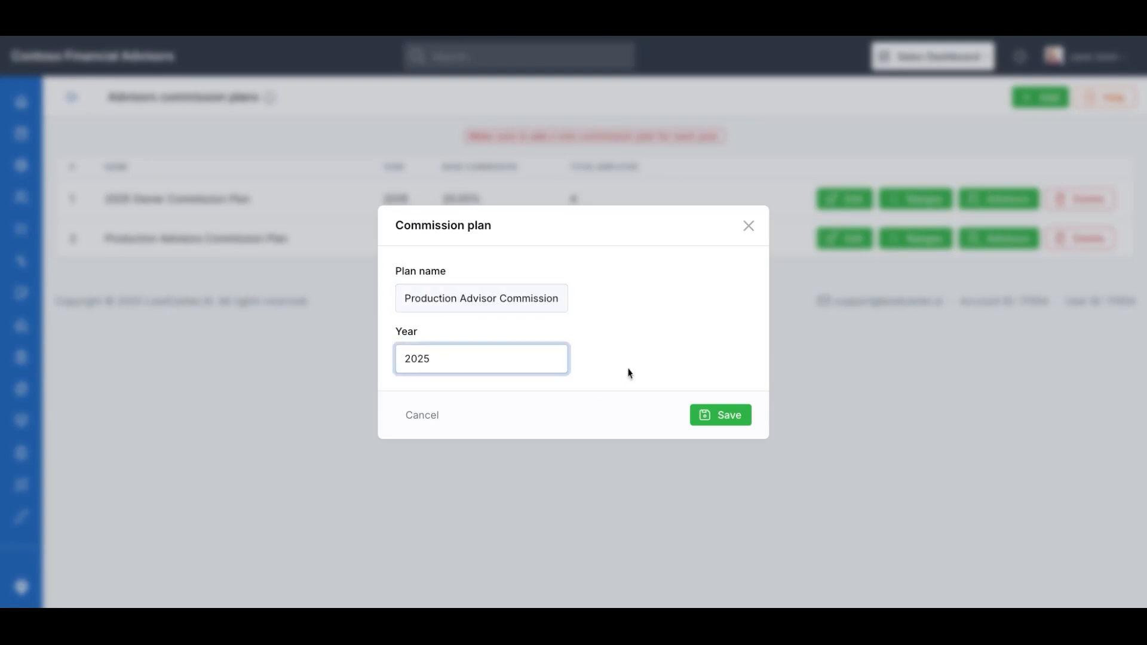
click(702, 414)
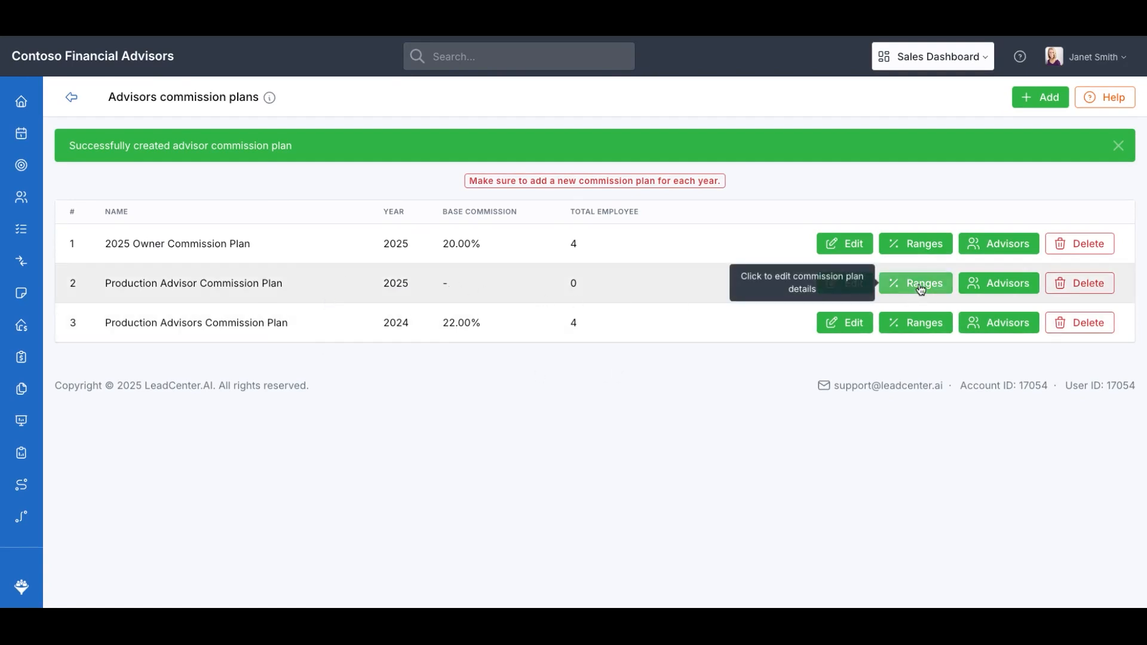
Open the new plan's ranges and add the first range with a 20% commission rate
click(919, 241)
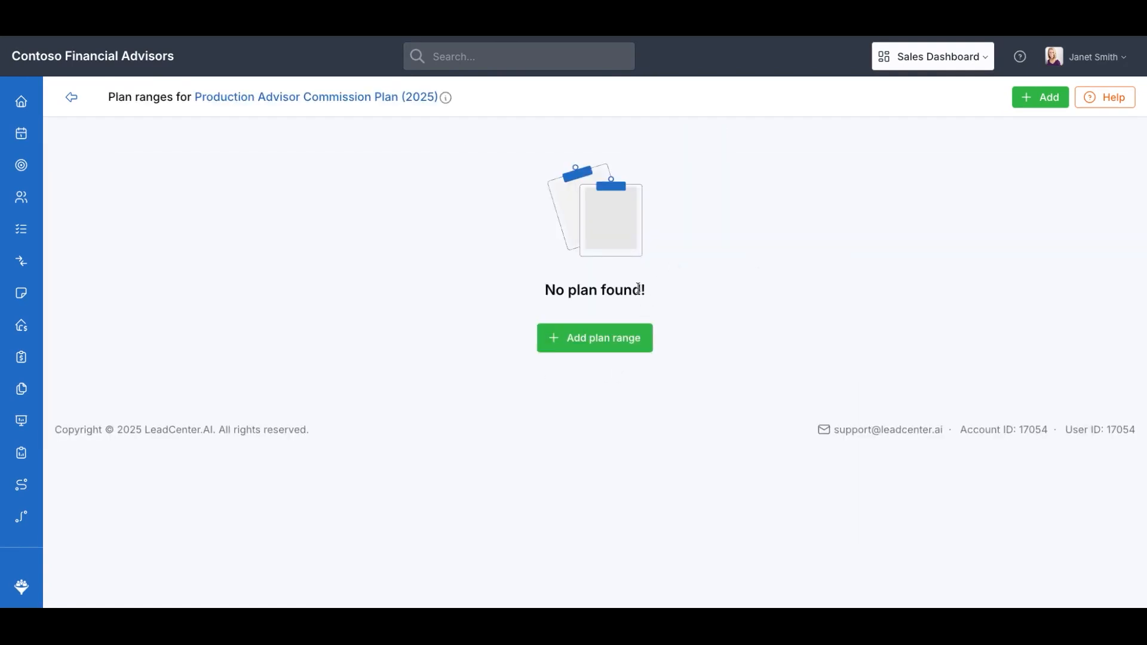
click(594, 336)
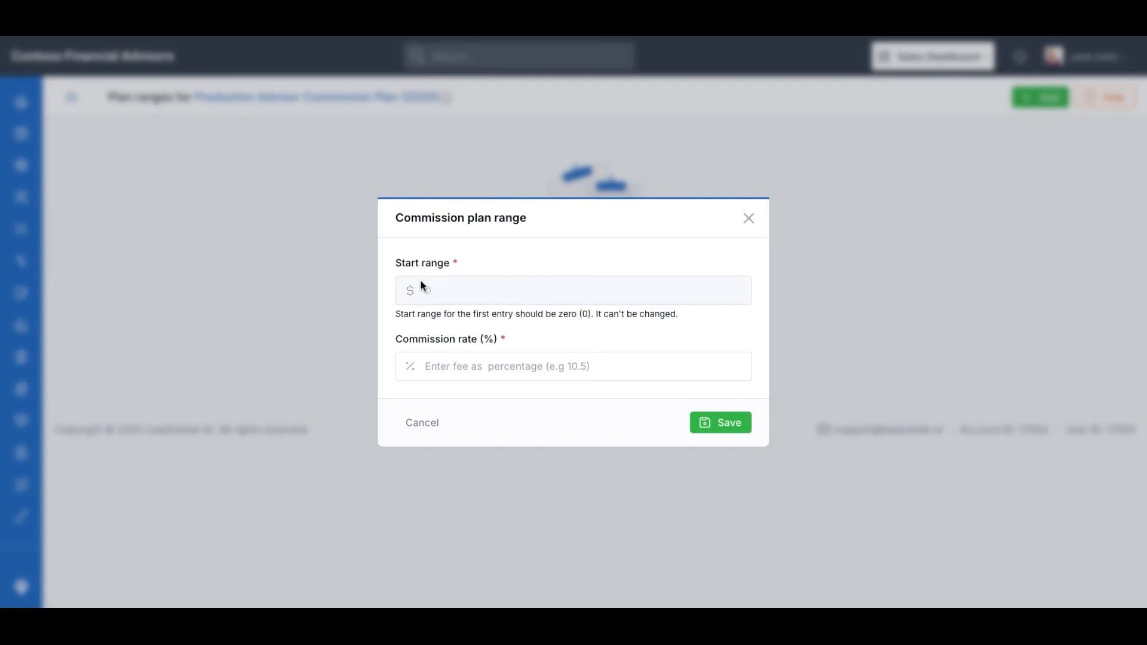
click(427, 368)
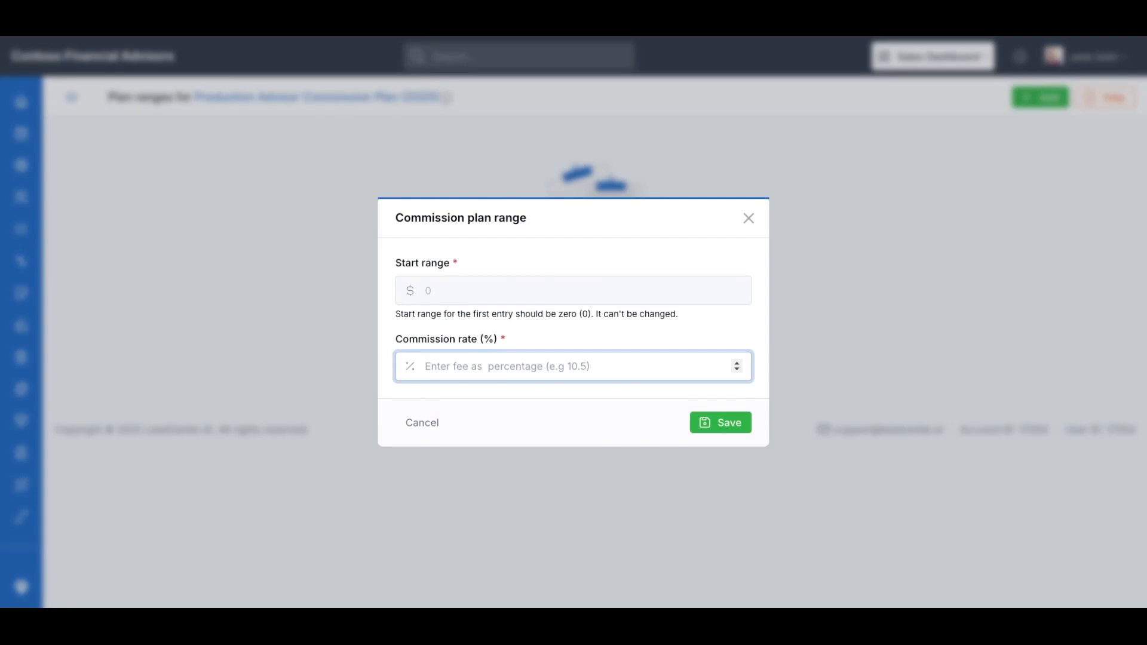
text(20)
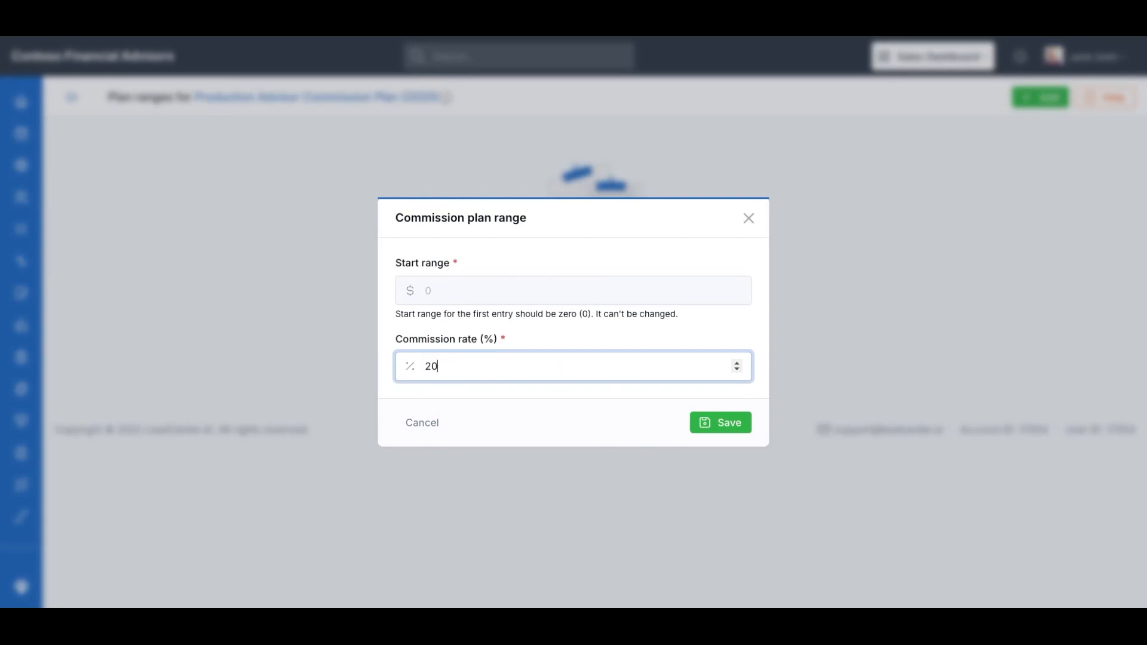
click(716, 429)
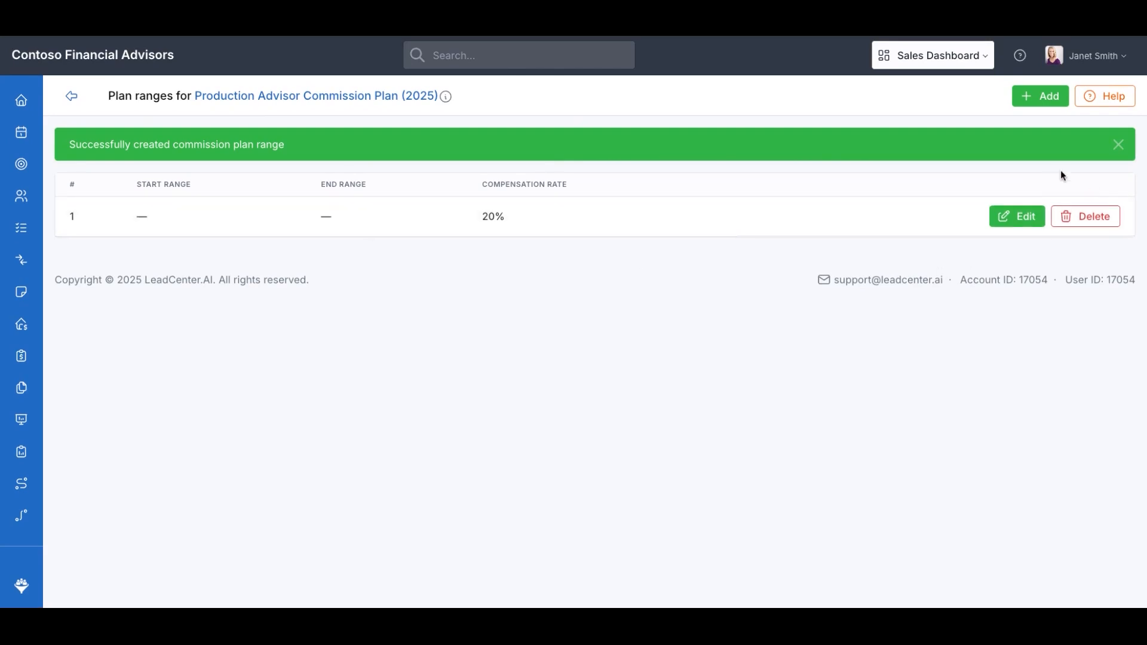
Add a plan range starting at $20,000,000 with a 25% commission rate
click(1040, 96)
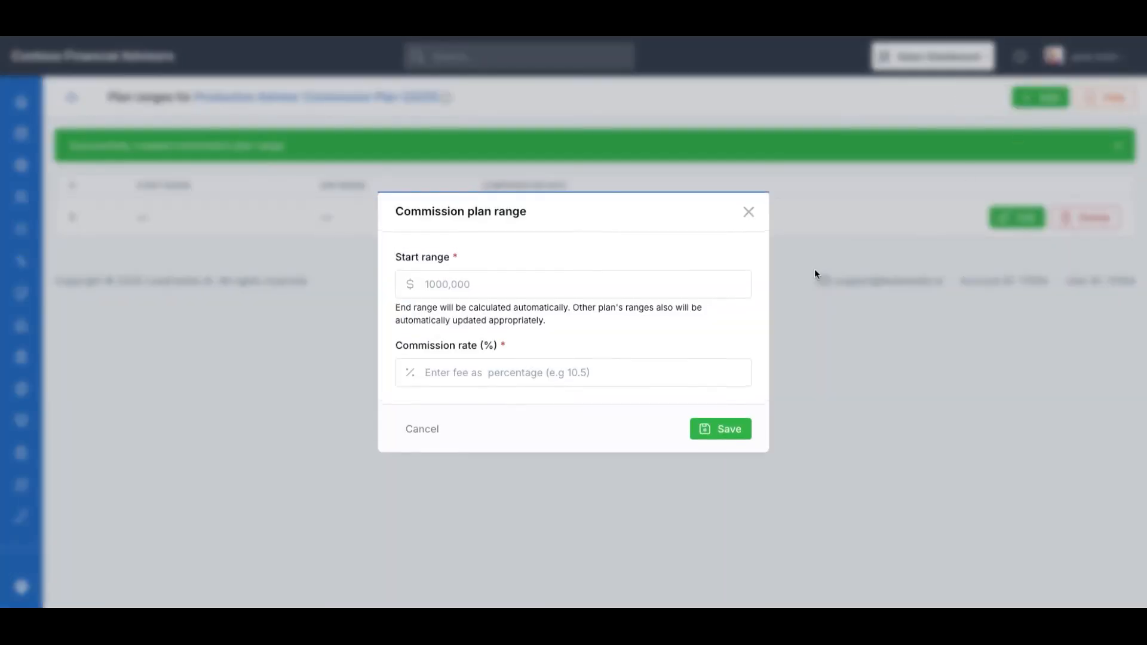
click(440, 292)
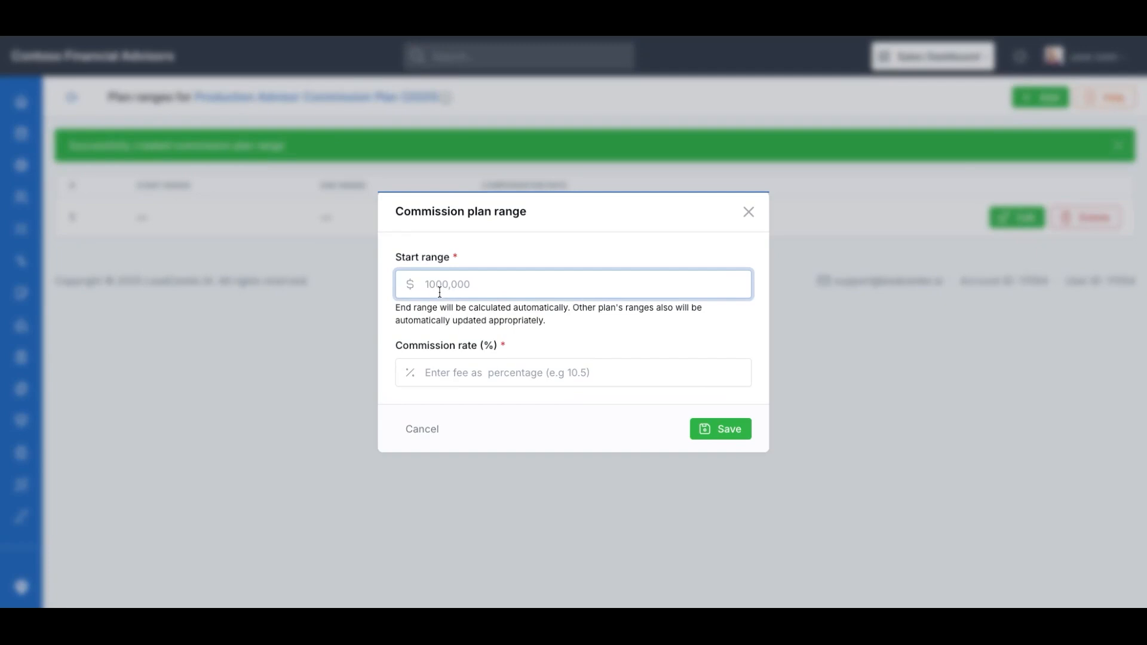
text(20000000)
key(Tab)
text(25)
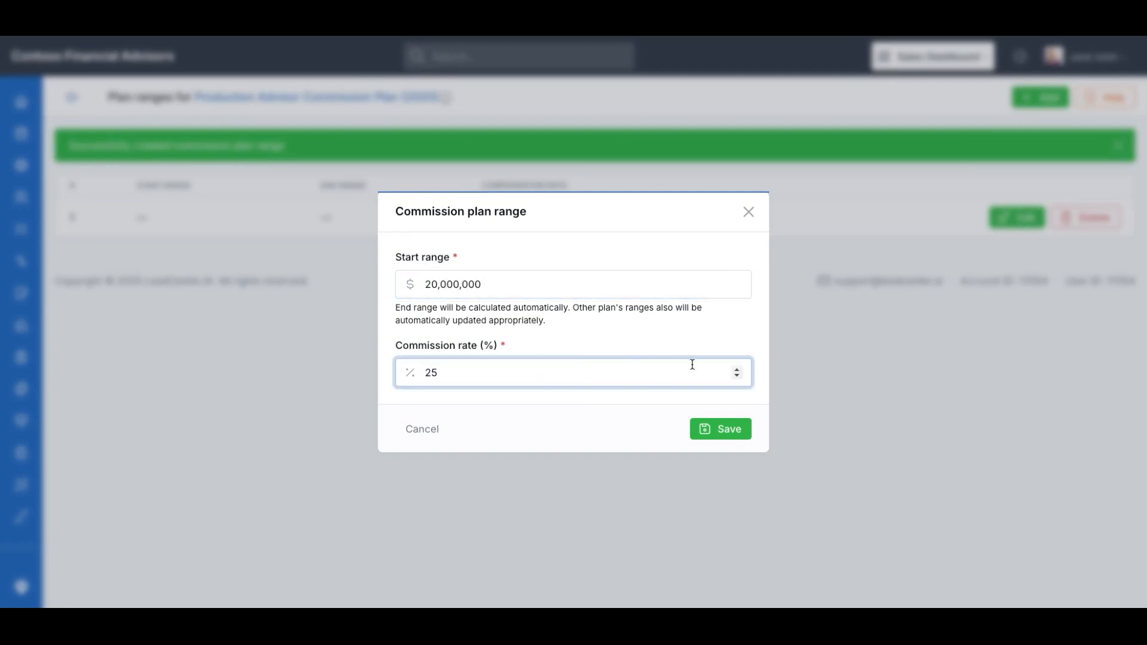
click(724, 433)
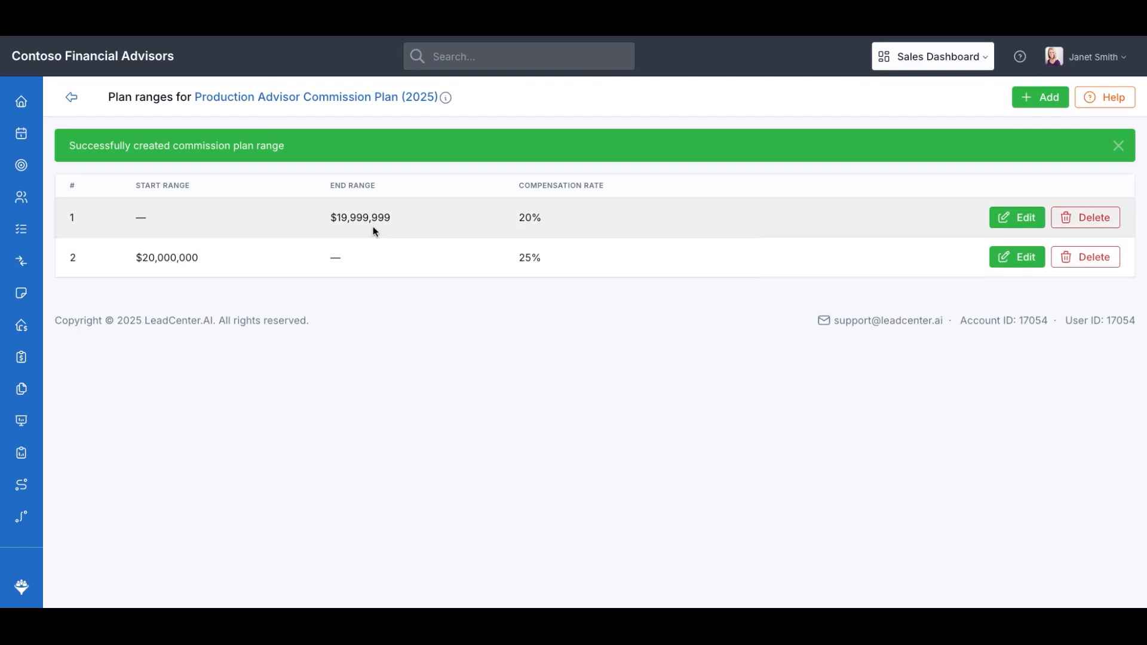
Add a plan range starting at $30,000,000 with a 30% commission rate
drag(332, 219, 409, 227)
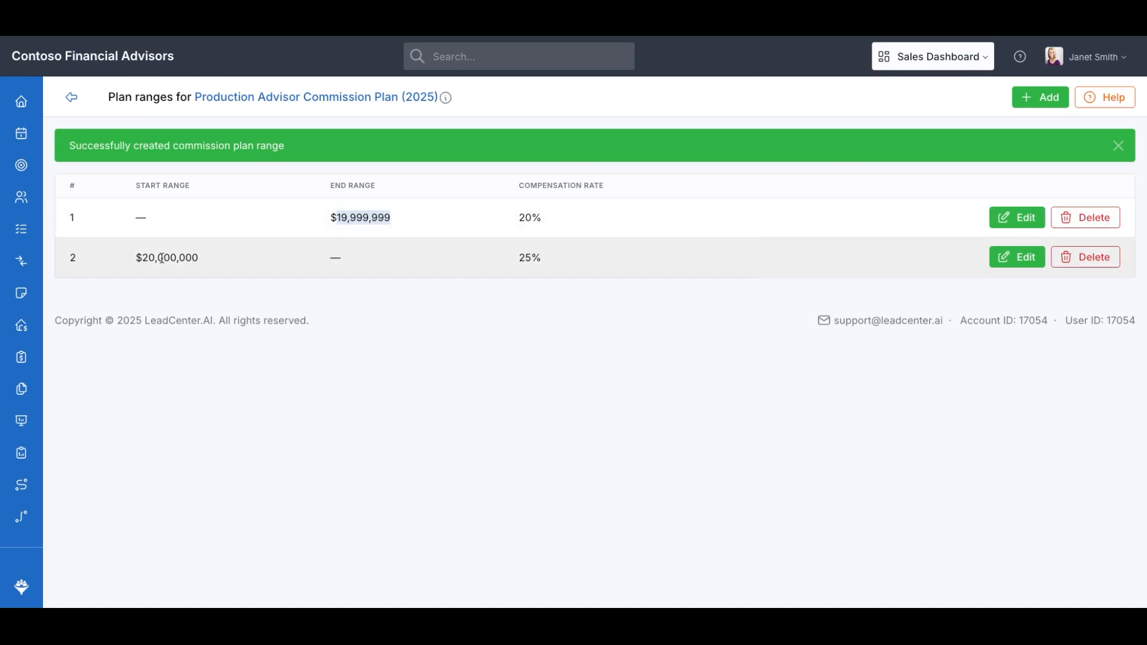
drag(143, 258, 174, 260)
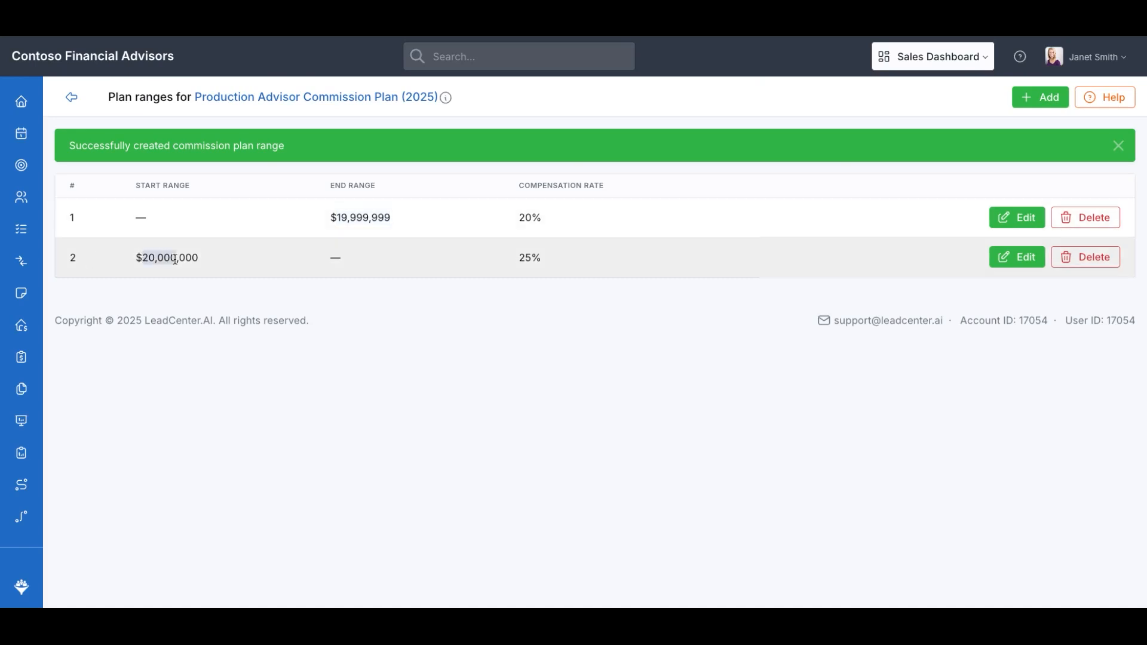
click(1043, 97)
click(461, 289)
text(30,000,00)
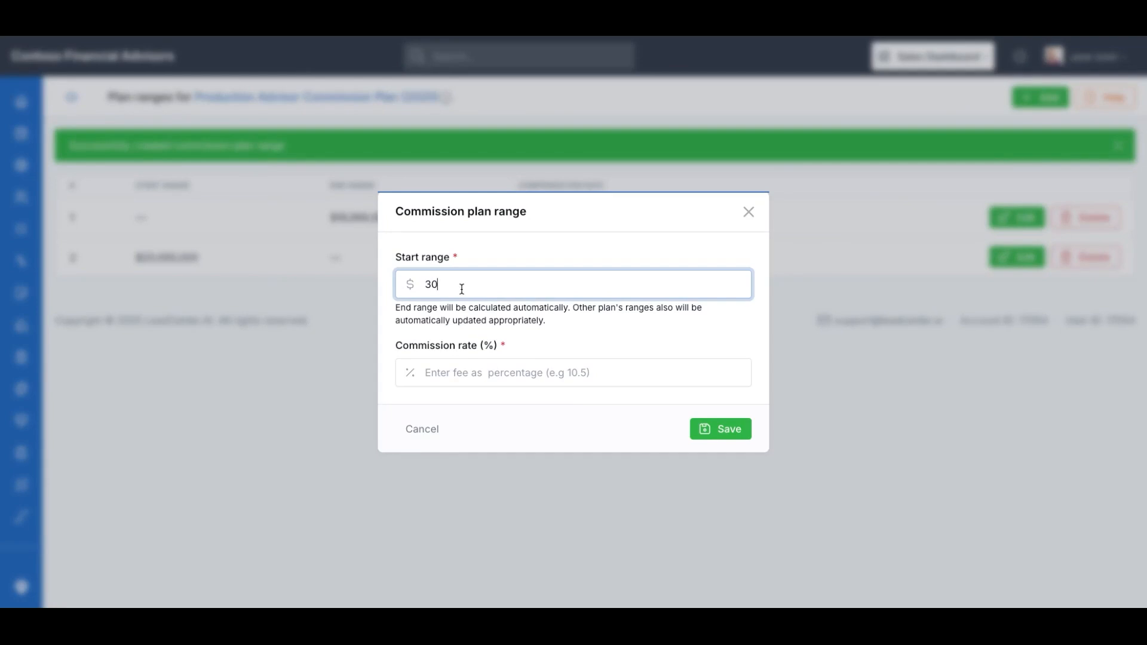
text(0)
key(Tab)
text(30)
click(713, 436)
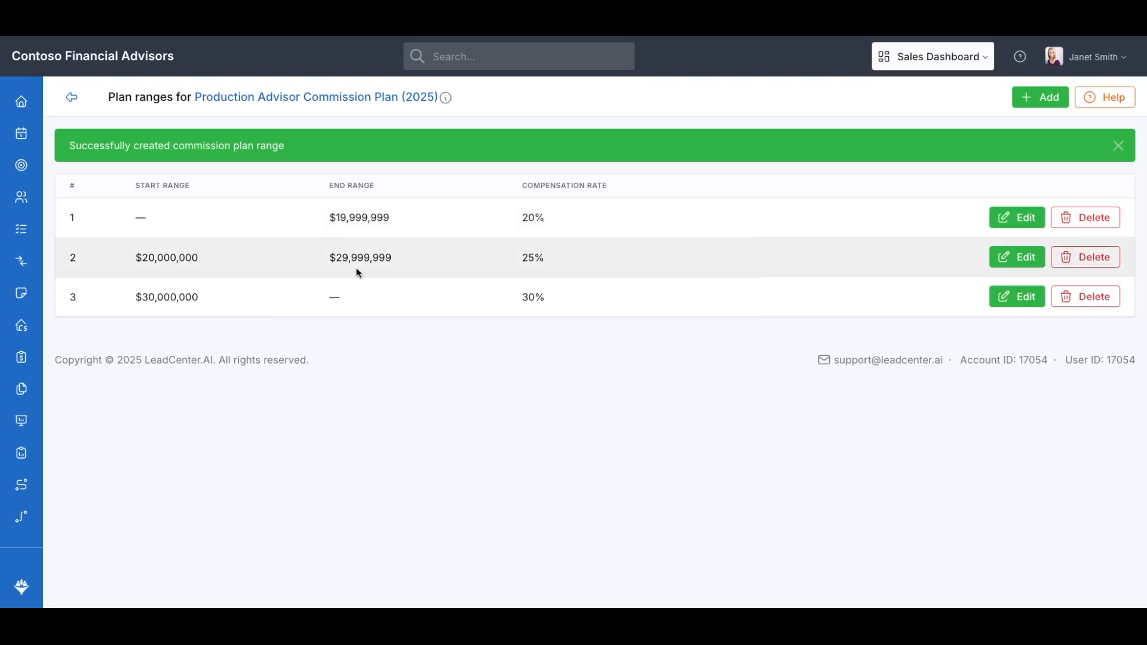
Return to the plans list and try to add an employee as an advisor to the new 2025 plan
click(72, 97)
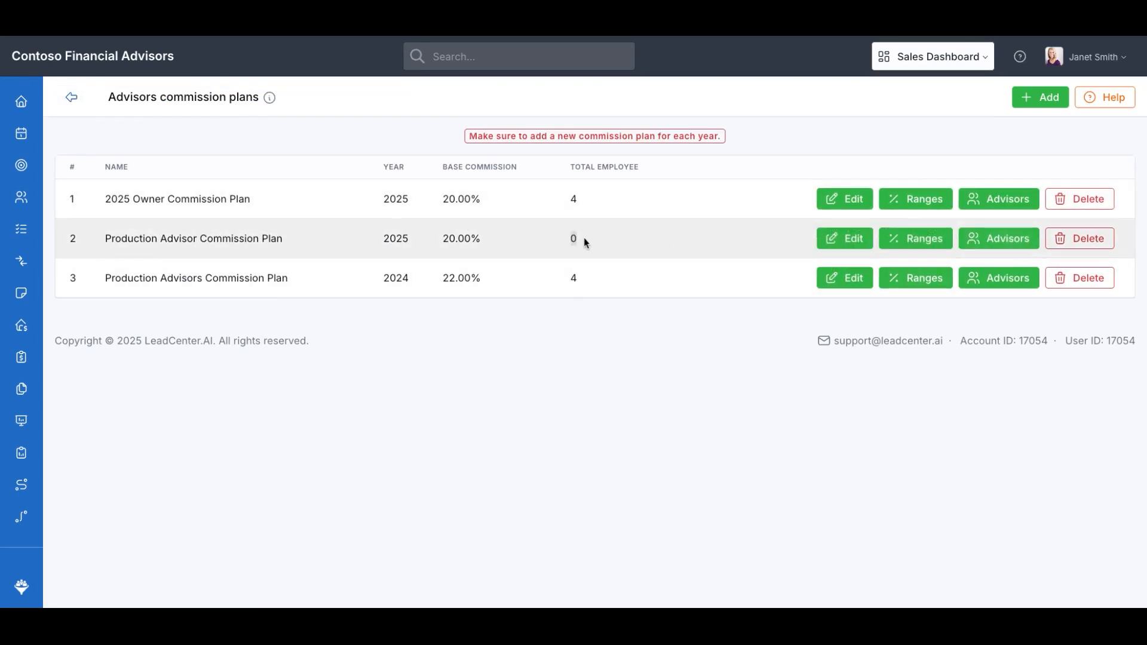
click(1001, 242)
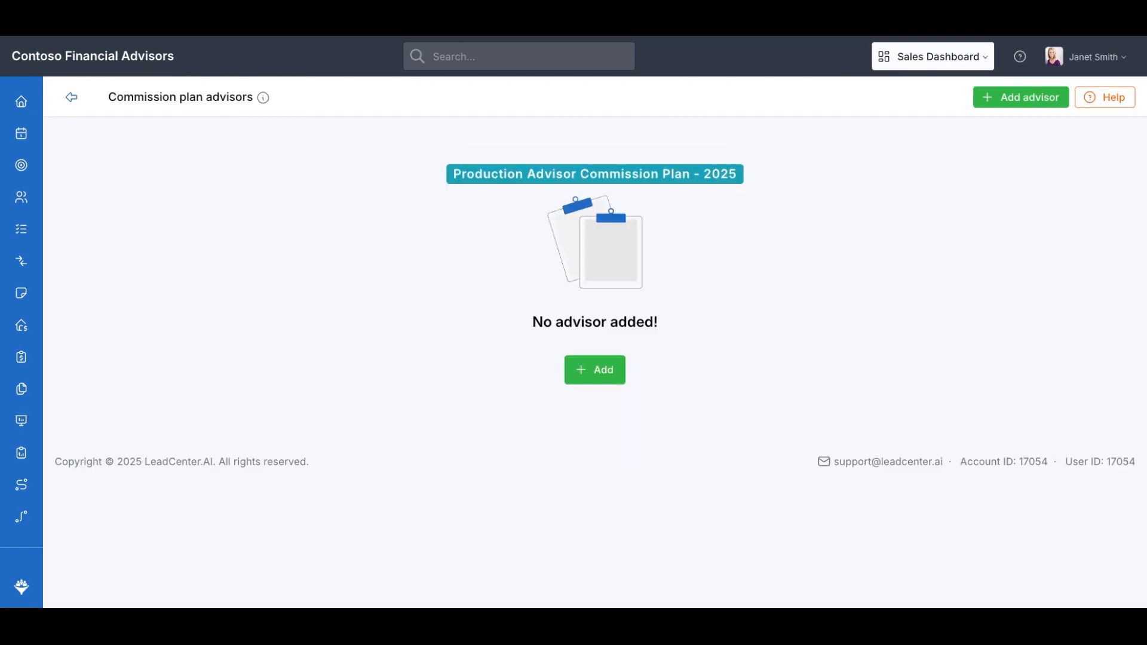
click(596, 366)
click(538, 321)
click(445, 425)
click(726, 390)
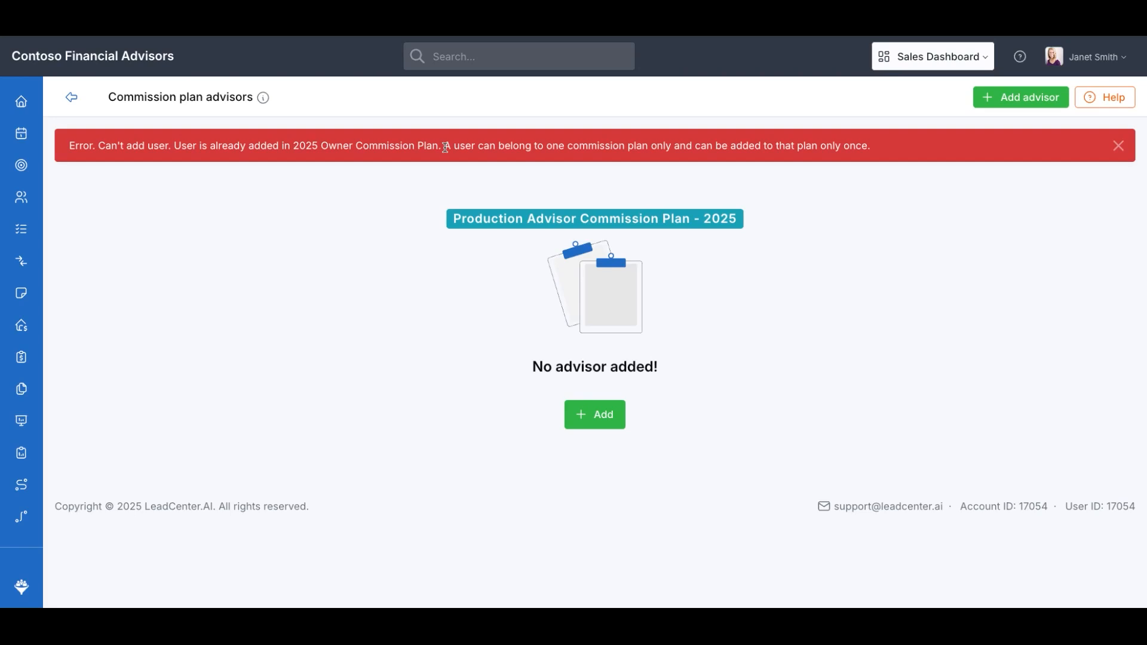
Add the employee titled Planning Advisor to the plan's advisors and return to the plans list
drag(445, 147, 513, 148)
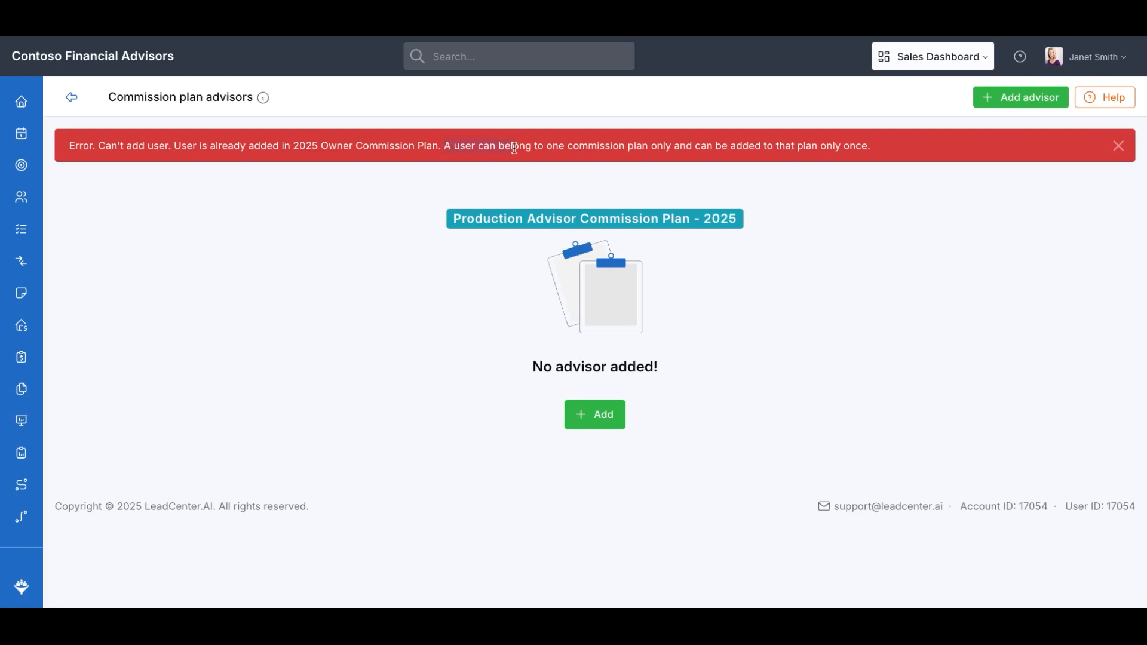
click(1118, 145)
click(596, 369)
click(562, 332)
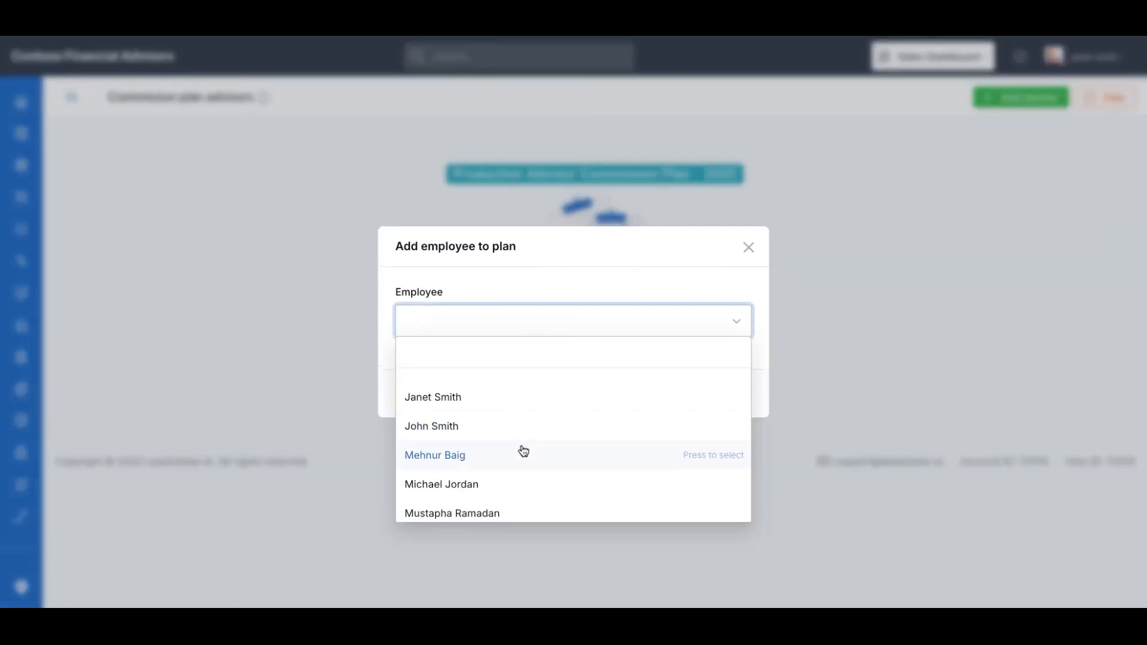
scroll(522, 452, down, 2)
click(488, 505)
click(719, 392)
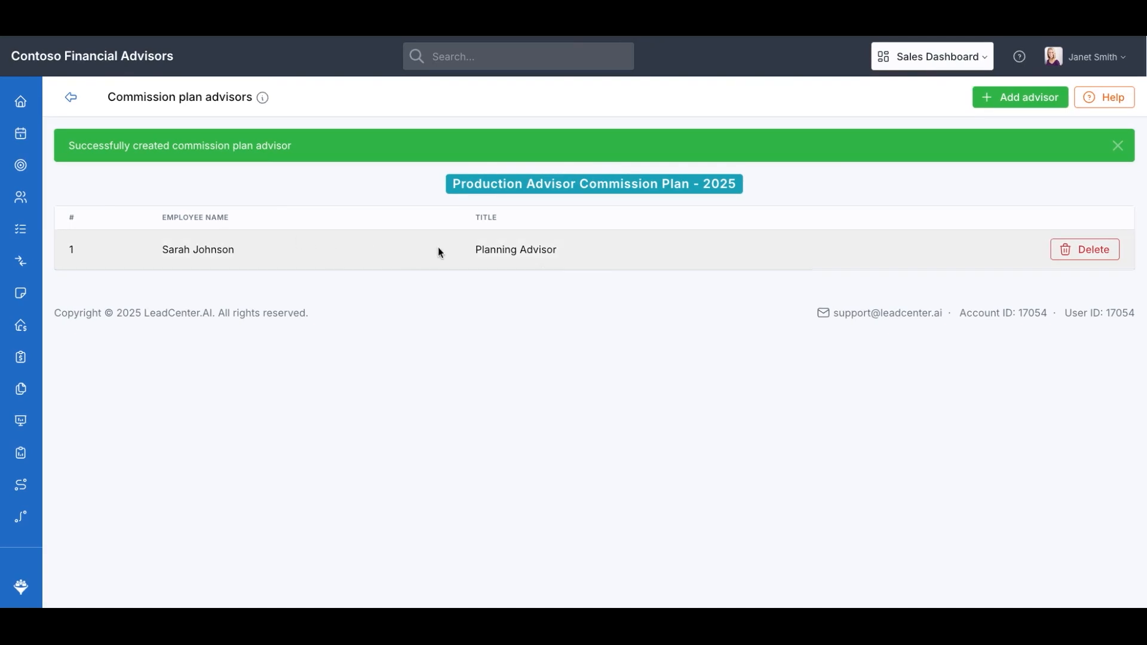
click(70, 97)
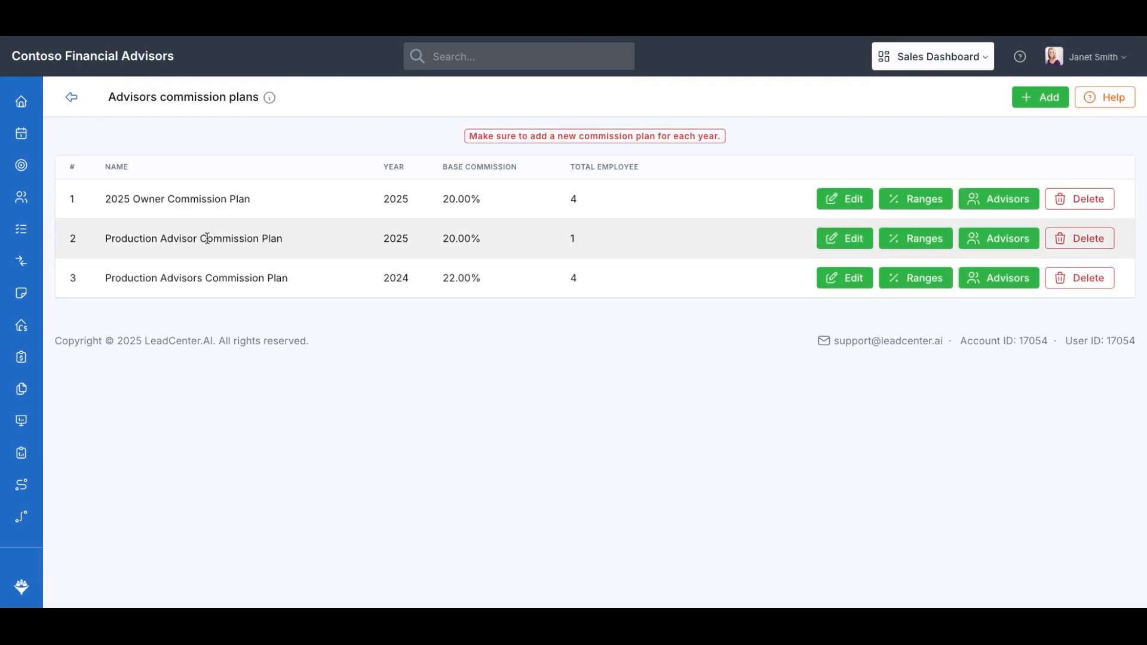